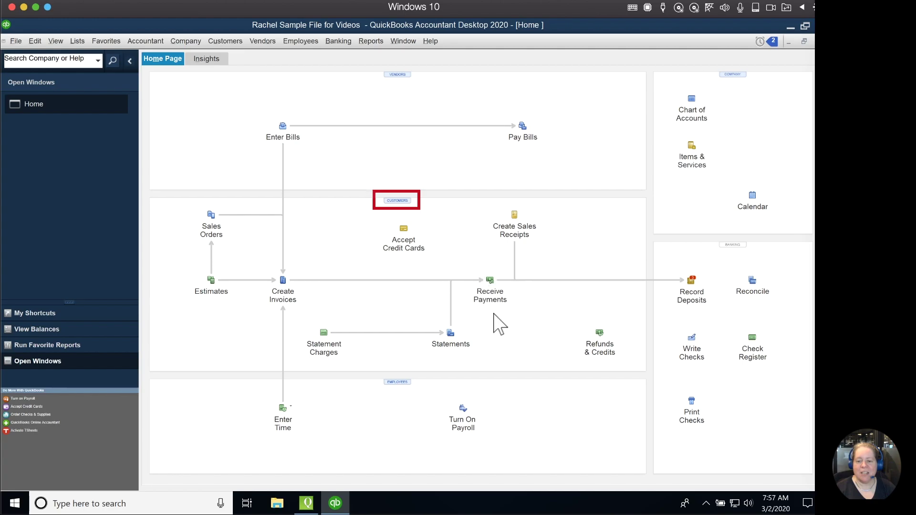
Record the customer's 500.00 check payment, reference 123, and keep the overpayment as credit.
click(495, 298)
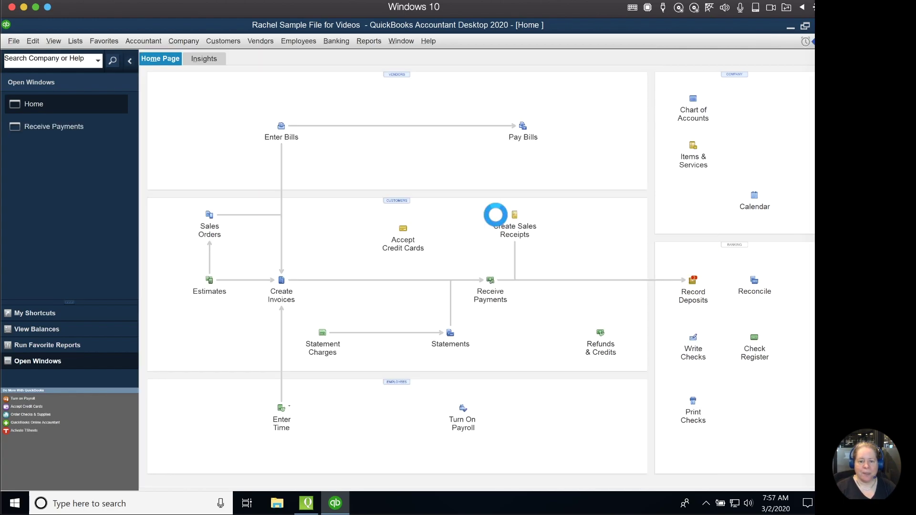
text(Rachel the Customer)
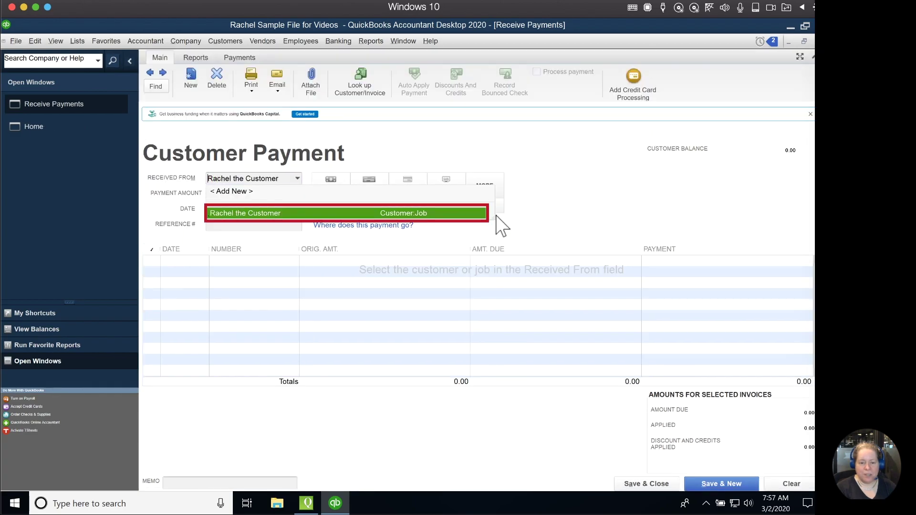
key(Tab)
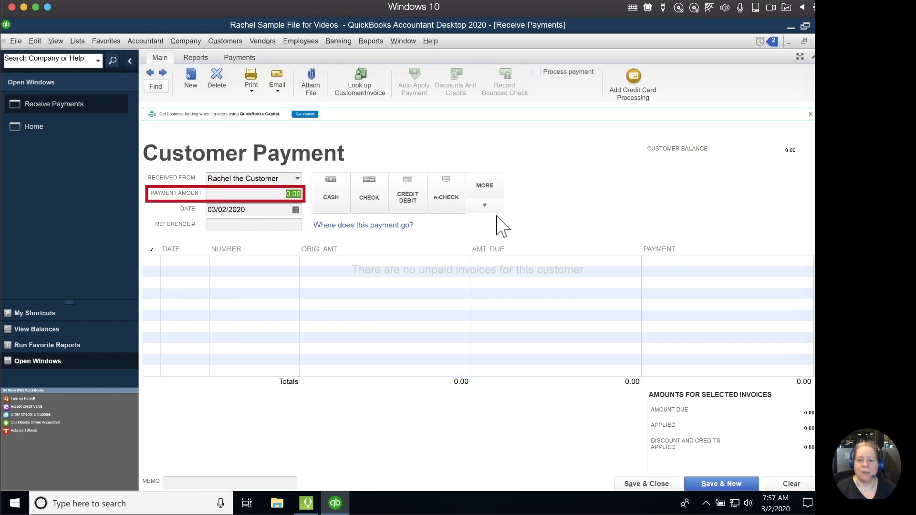
text(500.)
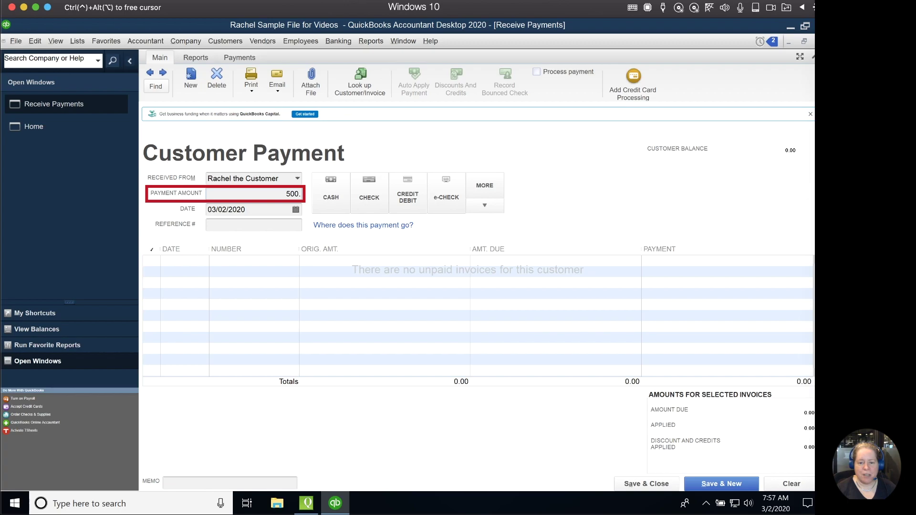
text(00)
key(Tab)
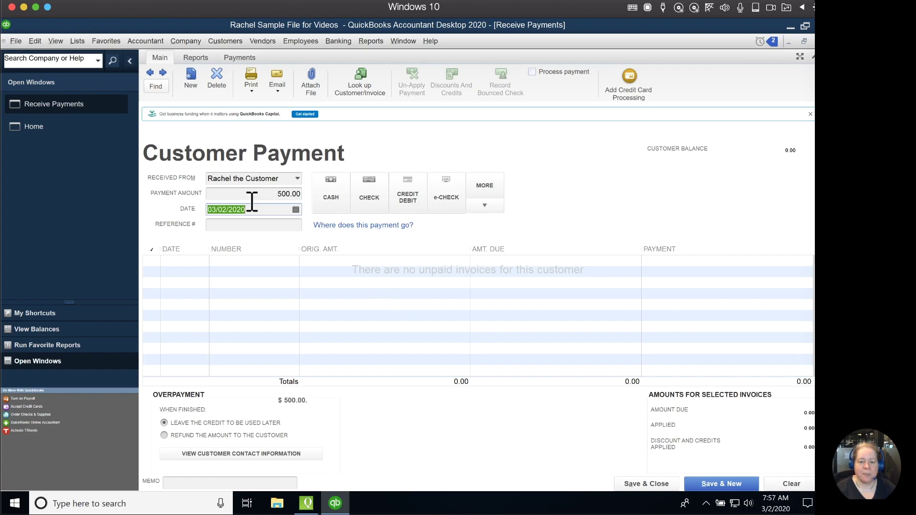
click(255, 224)
text(123)
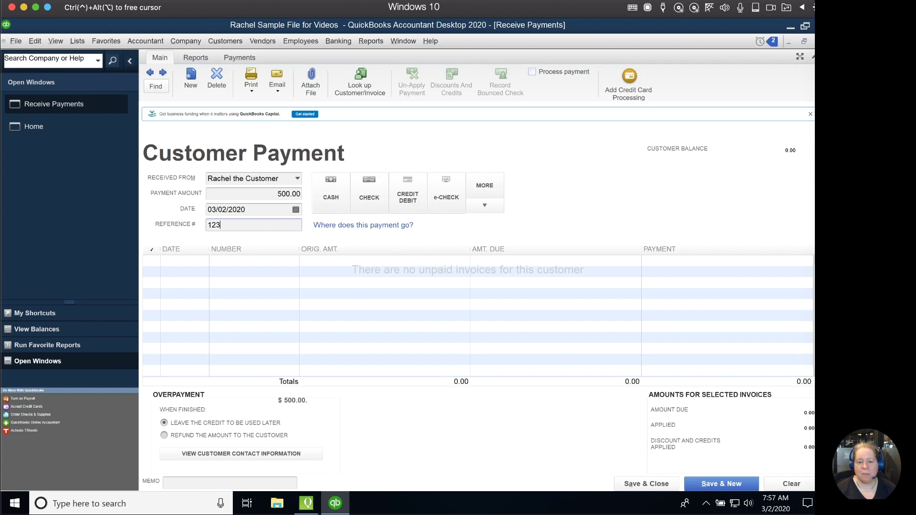
click(366, 200)
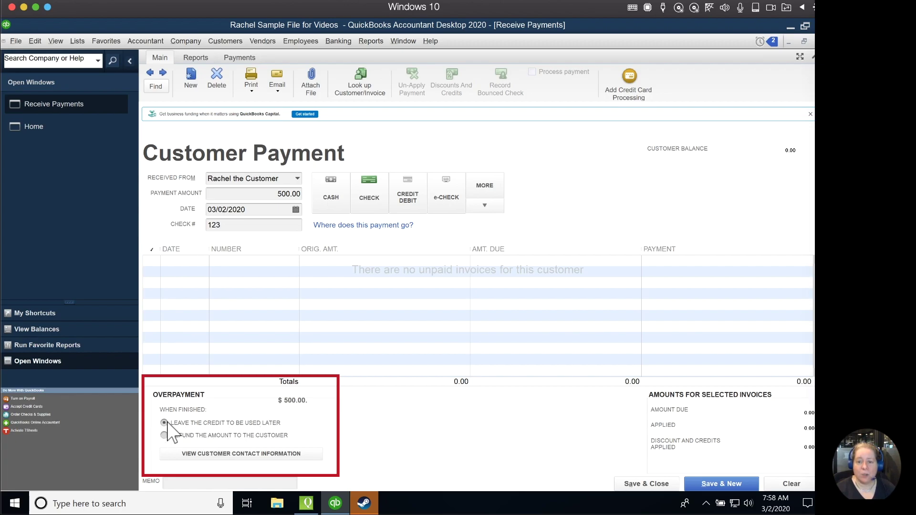
click(645, 482)
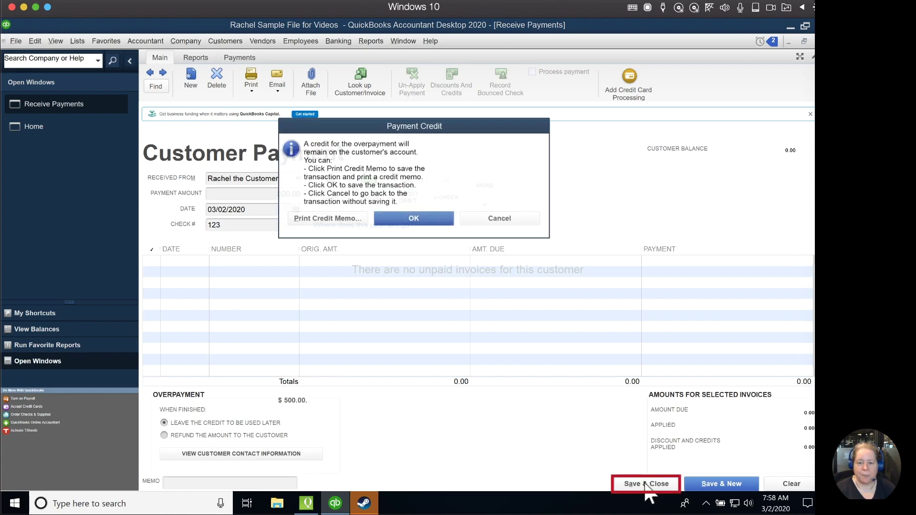
click(414, 218)
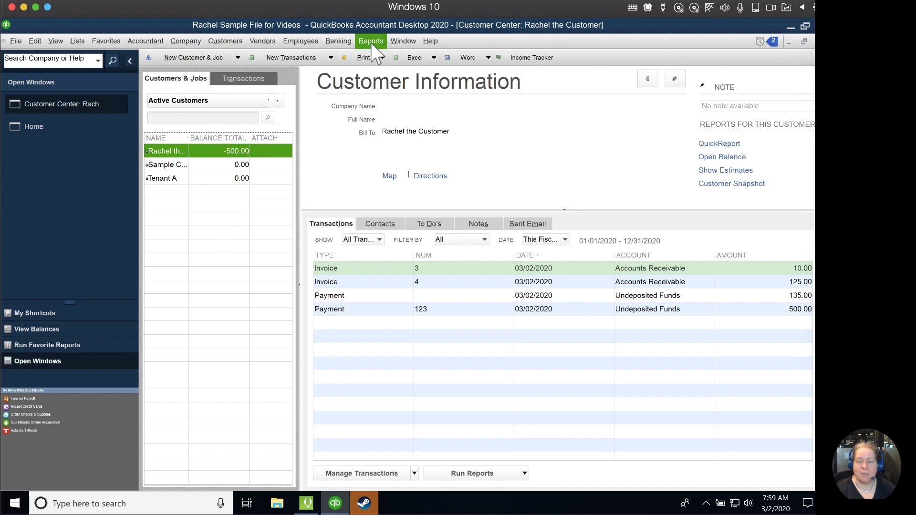
Open the A/R Aging Summary report from Customers & Receivables reports.
click(375, 45)
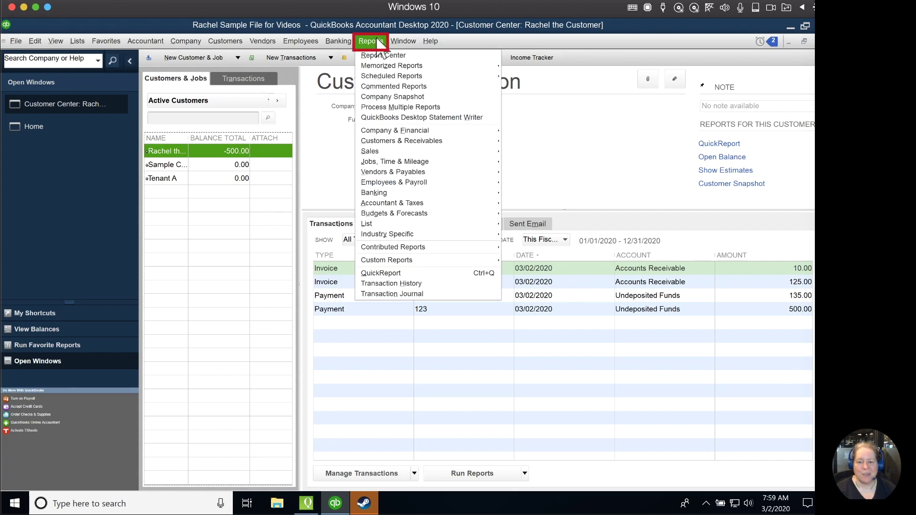
mouse_move(386, 144)
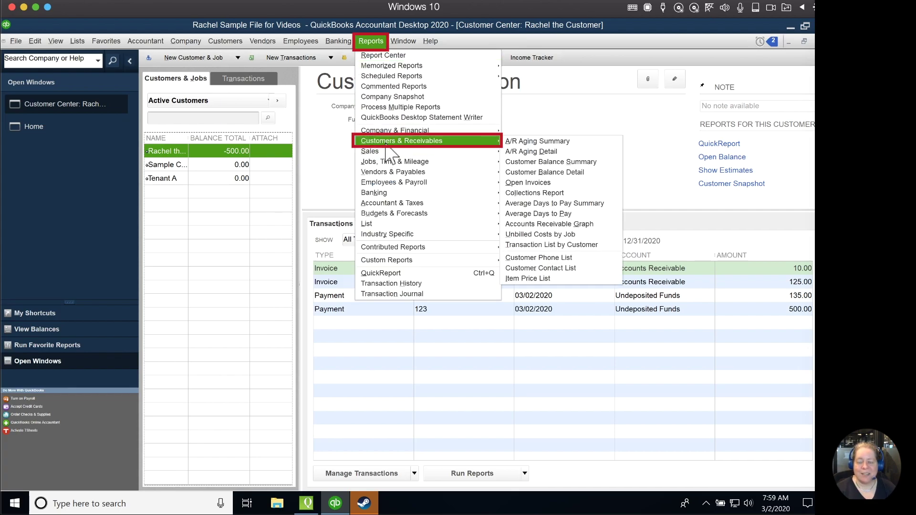
click(527, 142)
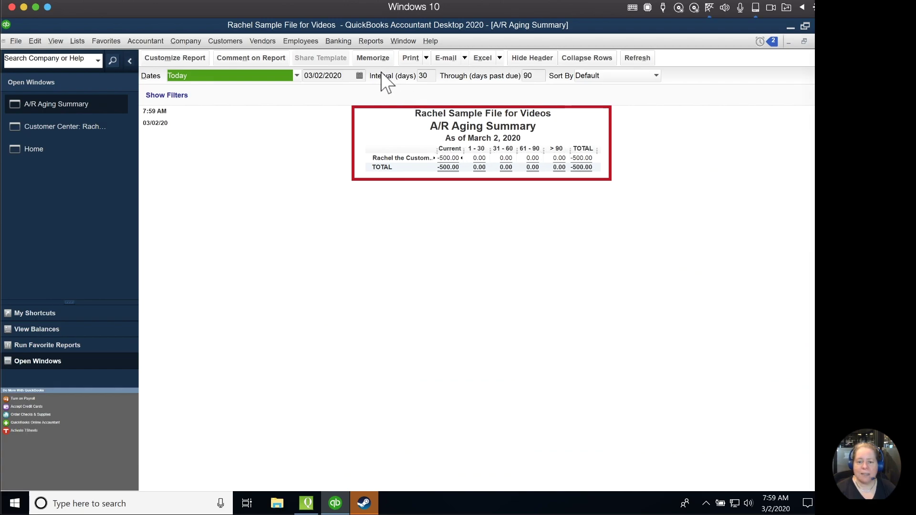
Open the Customer Balance Summary report showing the customer's -500.00 balance.
click(371, 41)
mouse_move(389, 141)
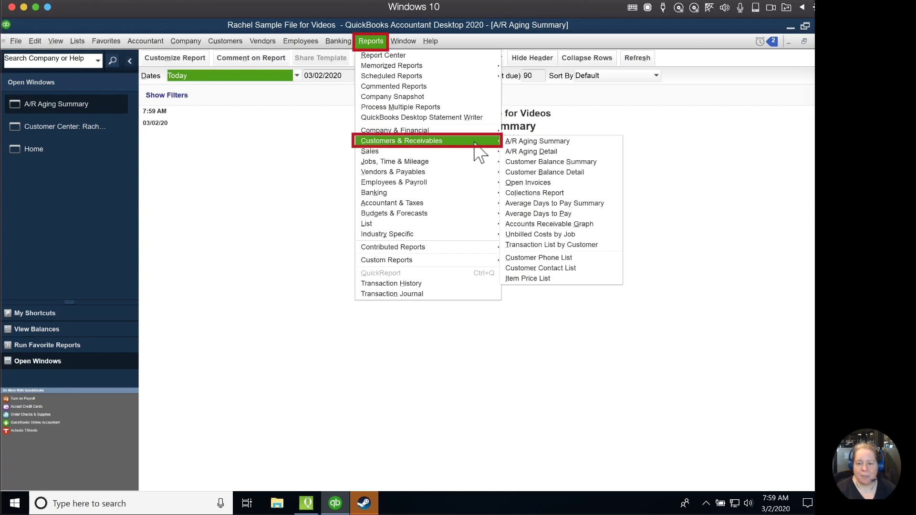
click(566, 162)
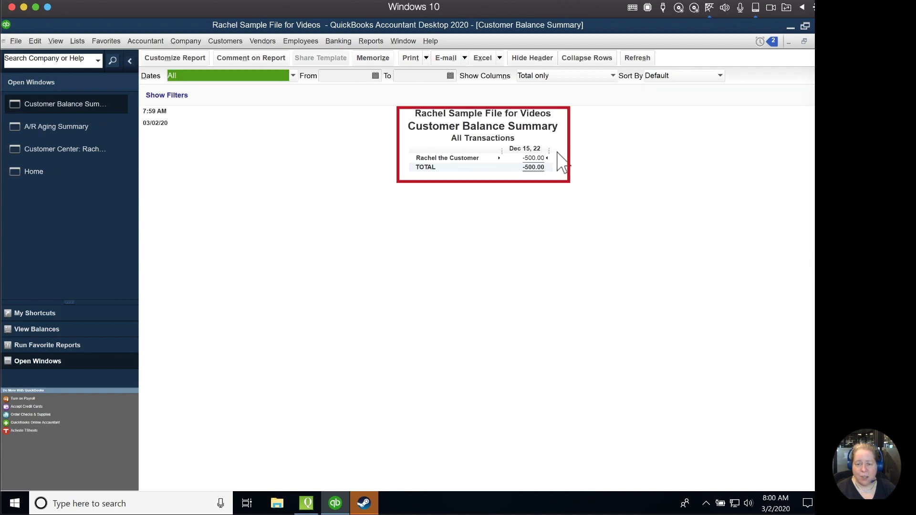
click(306, 230)
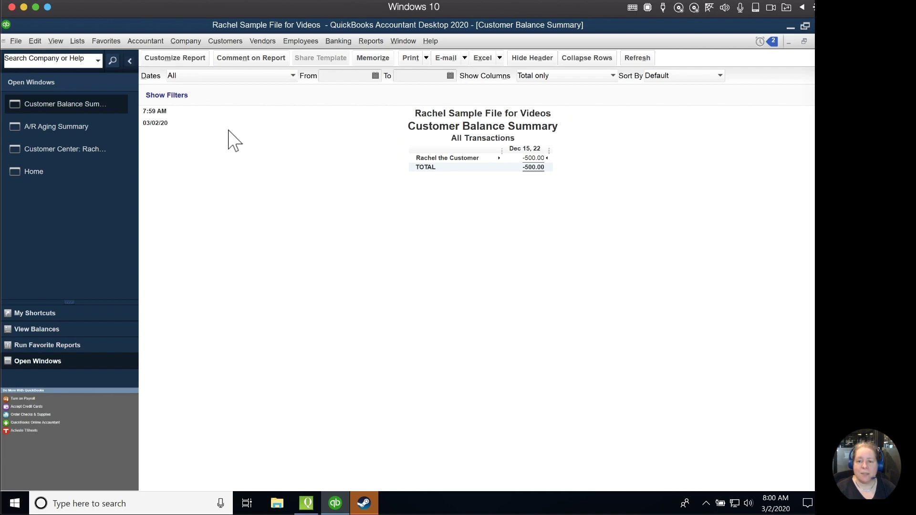
Create a new invoice for the customer with a Training line item.
click(228, 42)
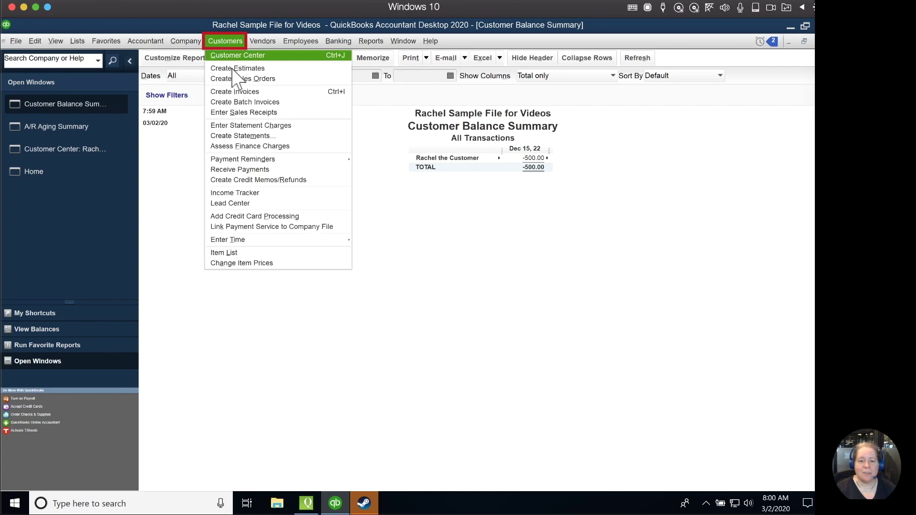
click(245, 92)
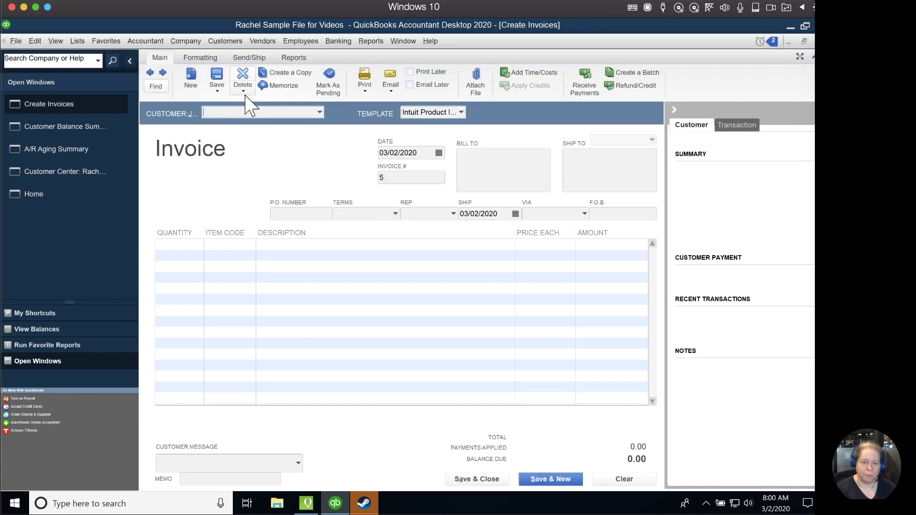
text(Rachel the Customer)
key(Tab)
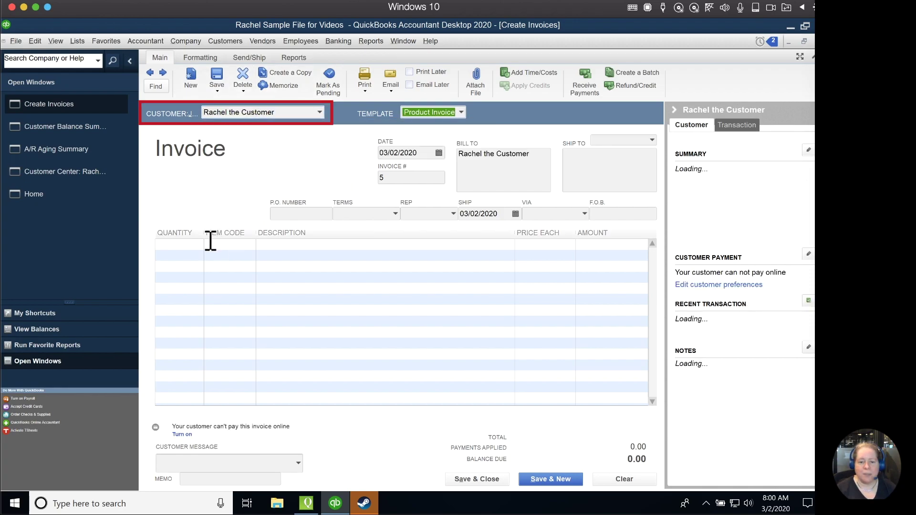
click(191, 244)
text(Training)
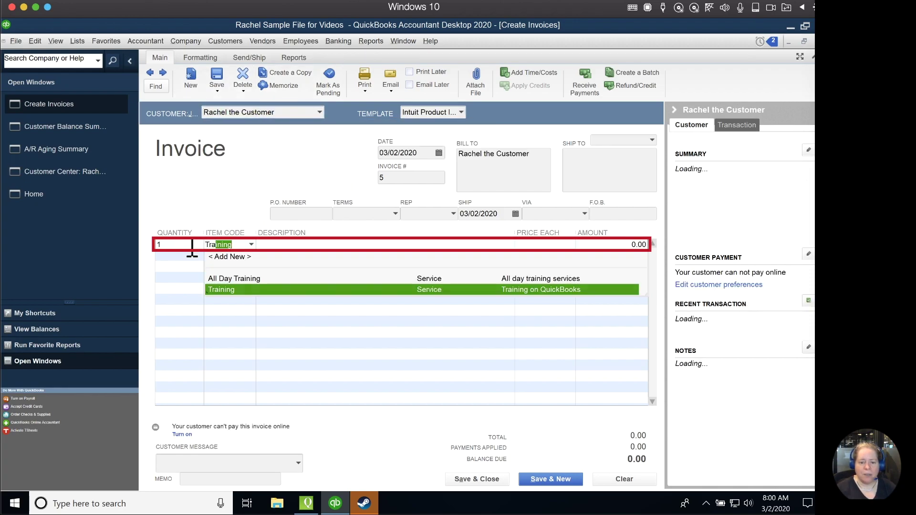
key(Tab)
key(Tab)
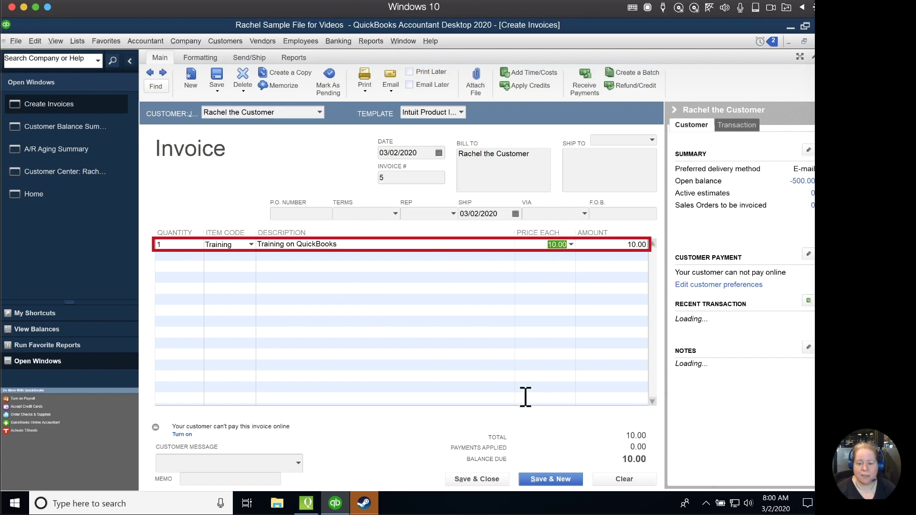
Save invoice 5 and apply 10.00 of the customer's credit to it.
click(477, 479)
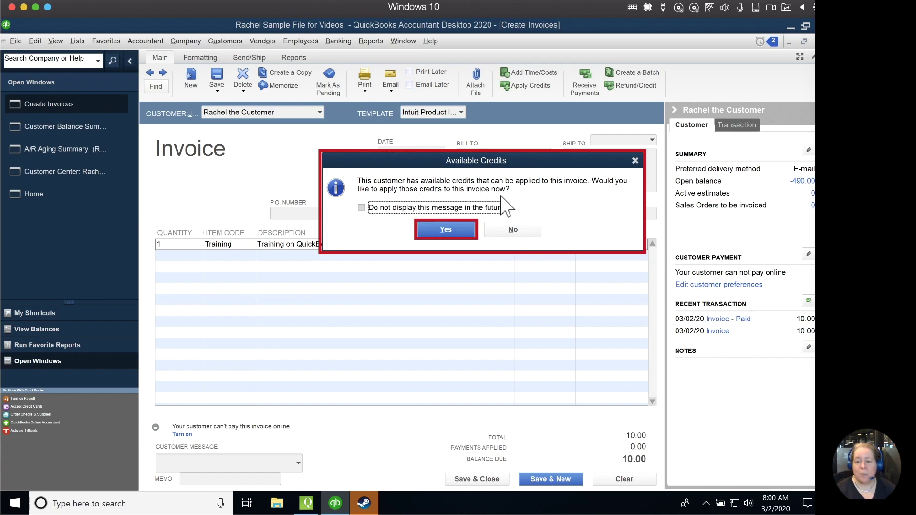
click(446, 230)
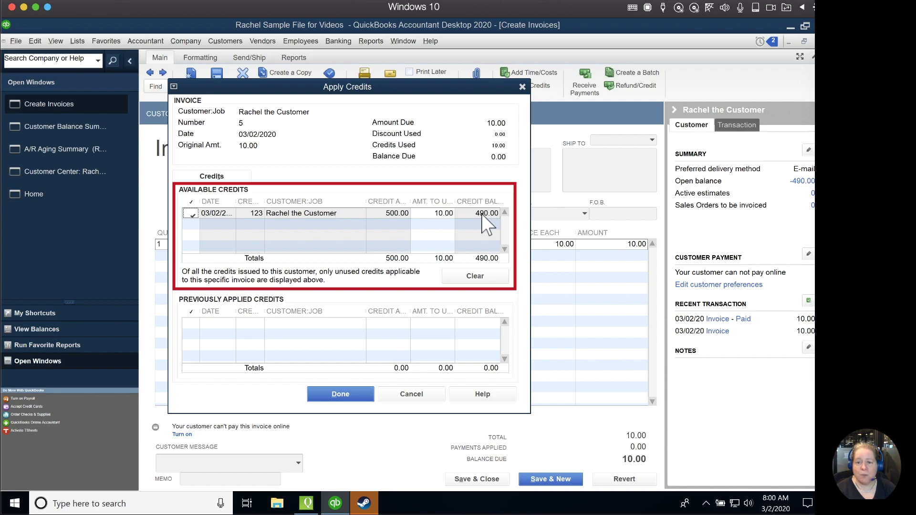
click(361, 397)
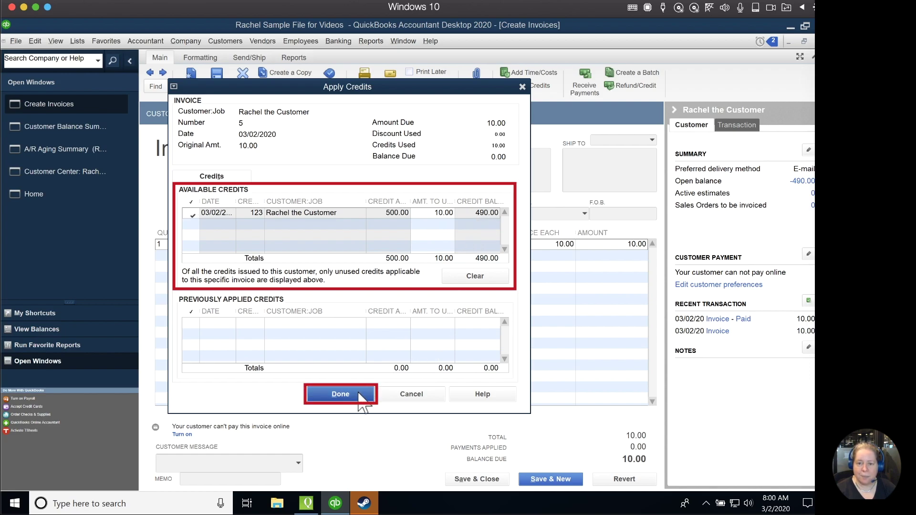
Save invoice 5, then save invoice 6 for 2 Training (20.00) without applying credits.
key(alt+a)
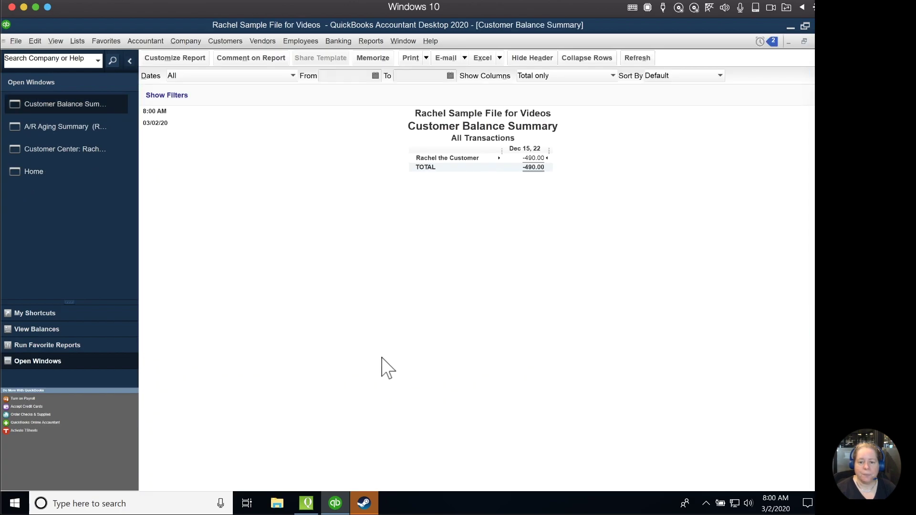
click(219, 42)
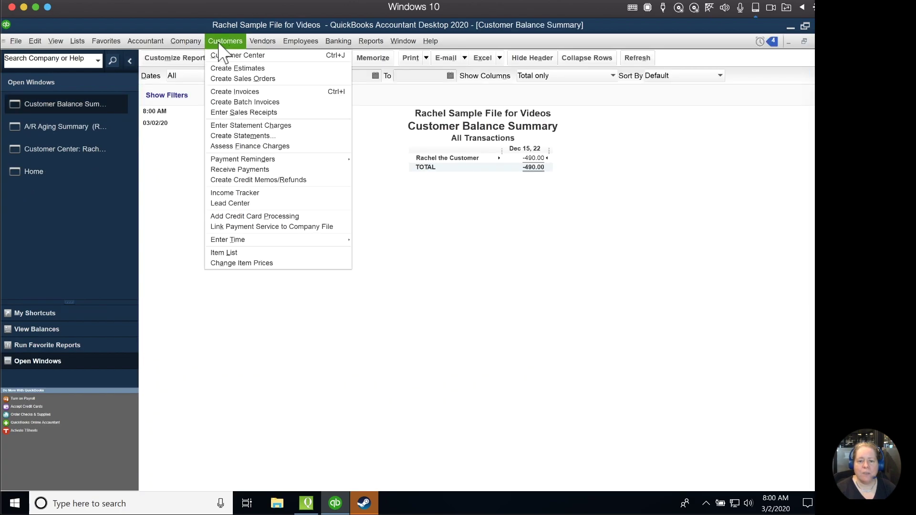
click(222, 92)
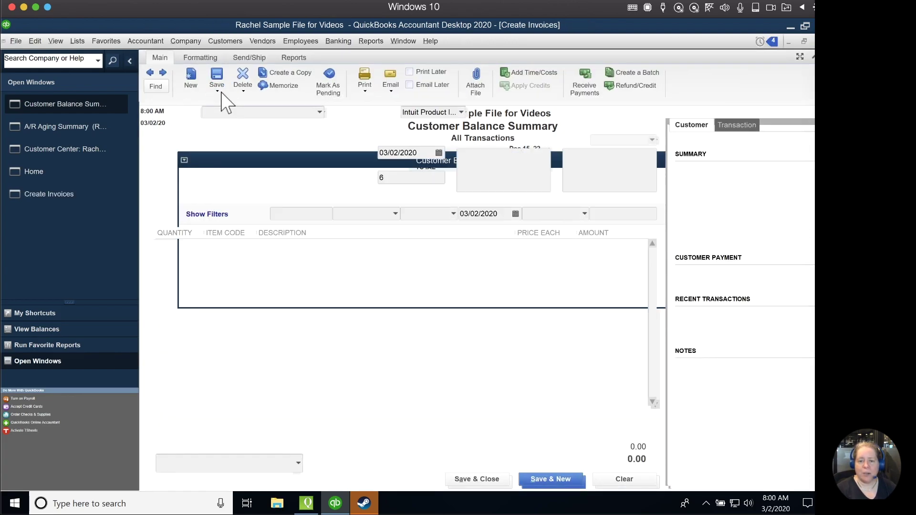
text(Rachel the Customer)
key(Tab)
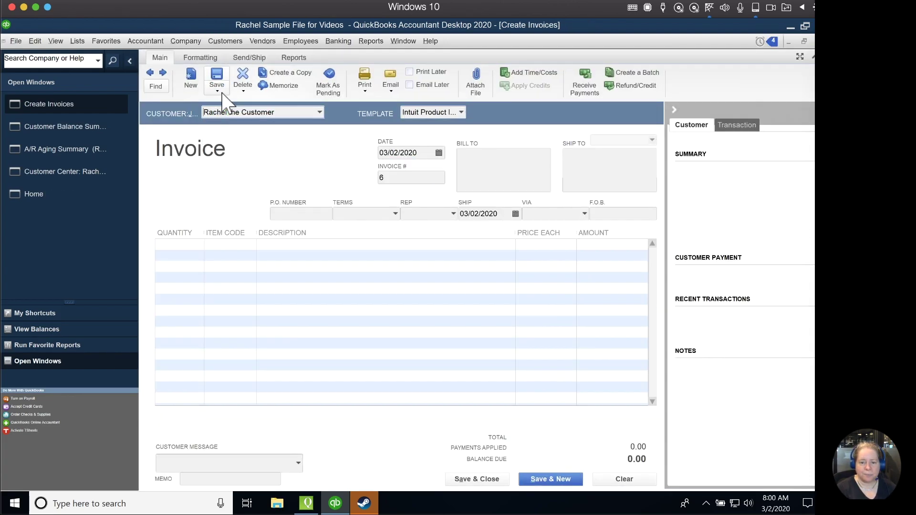
click(177, 244)
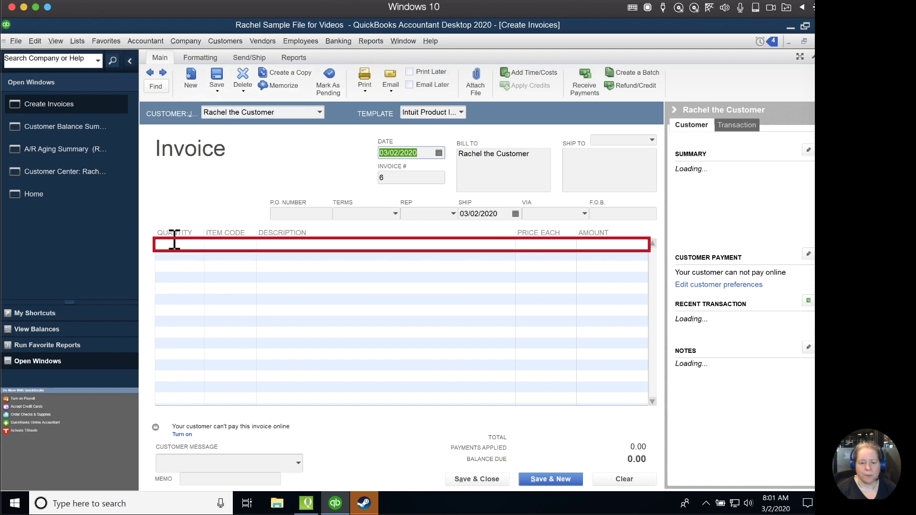
text(2)
key(Tab)
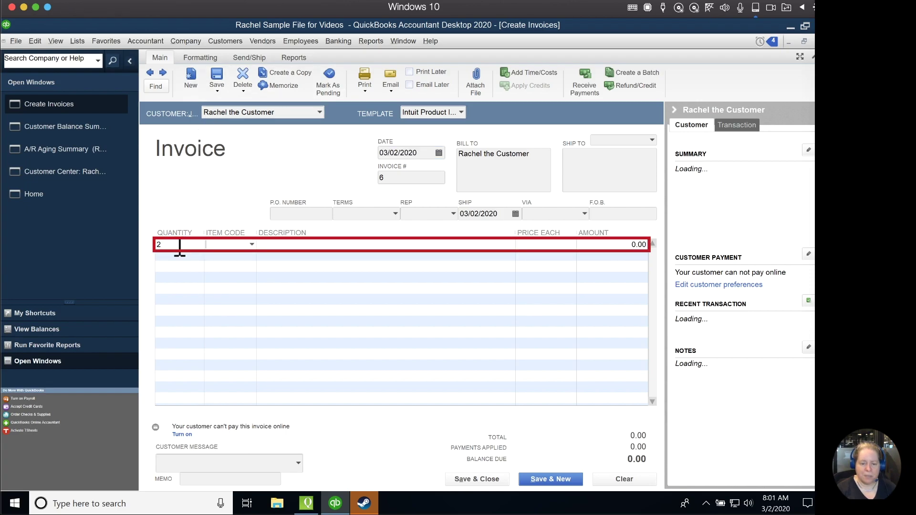
text(Training)
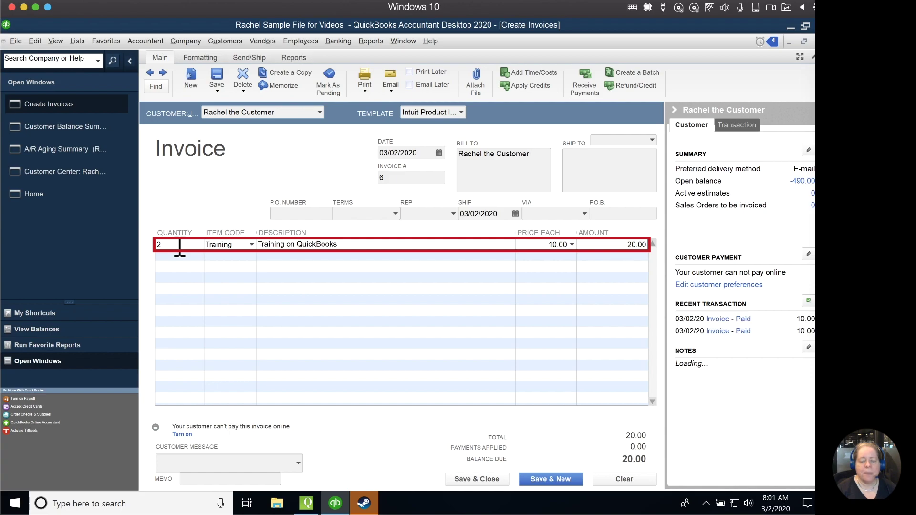
click(477, 478)
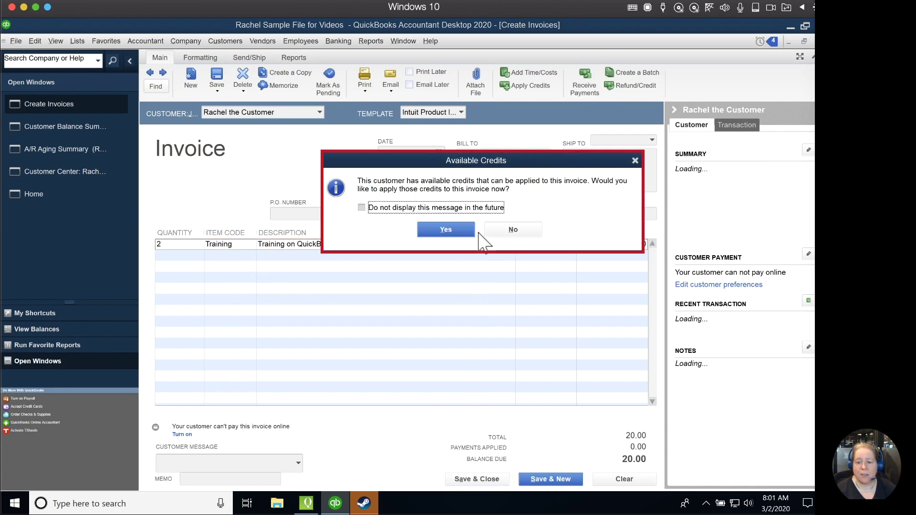
click(511, 231)
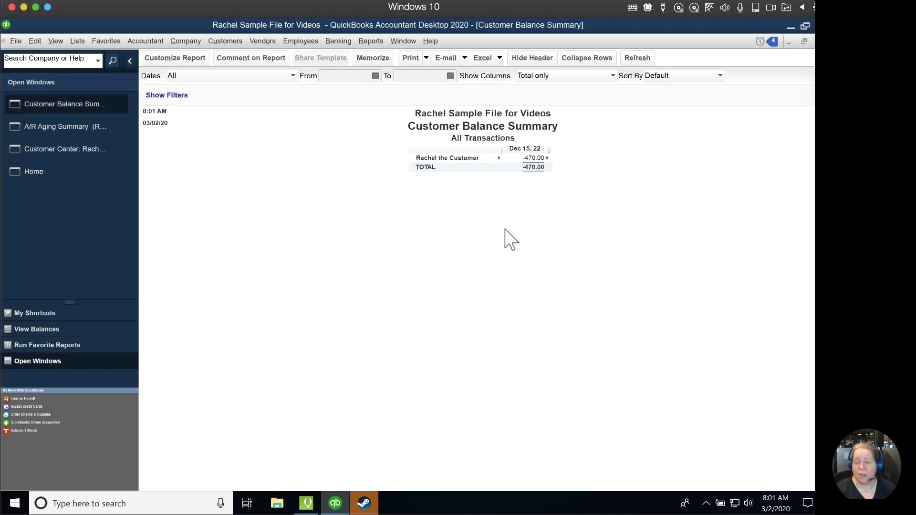
Start a customer payment for the customer and select invoice 6 for 20.00.
click(225, 41)
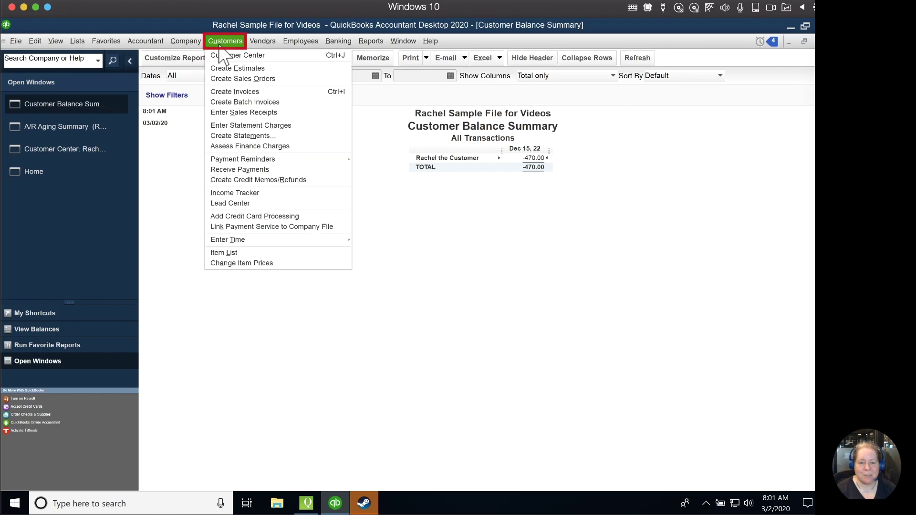
click(251, 171)
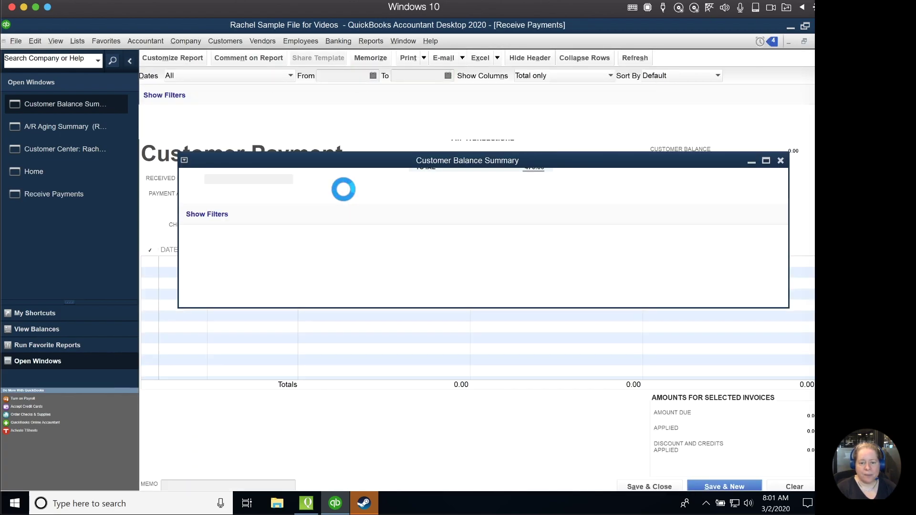
text(R)
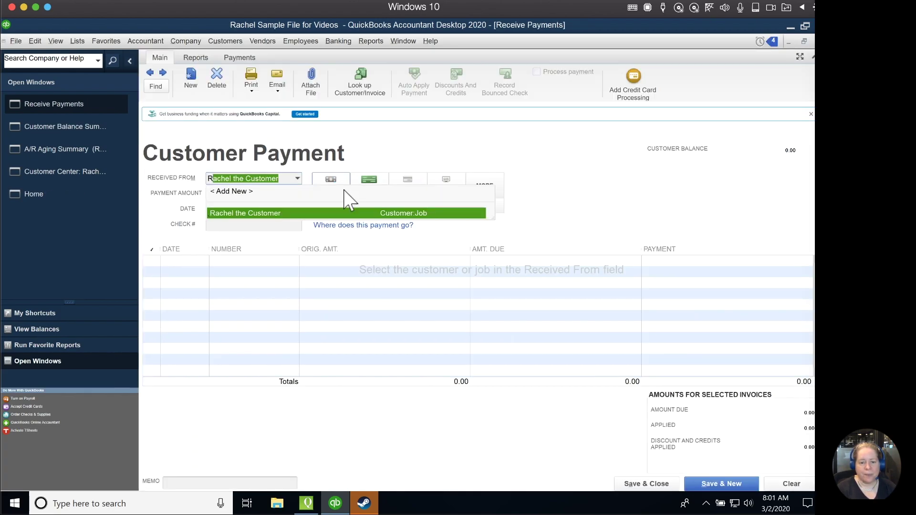
text(ac)
key(Tab)
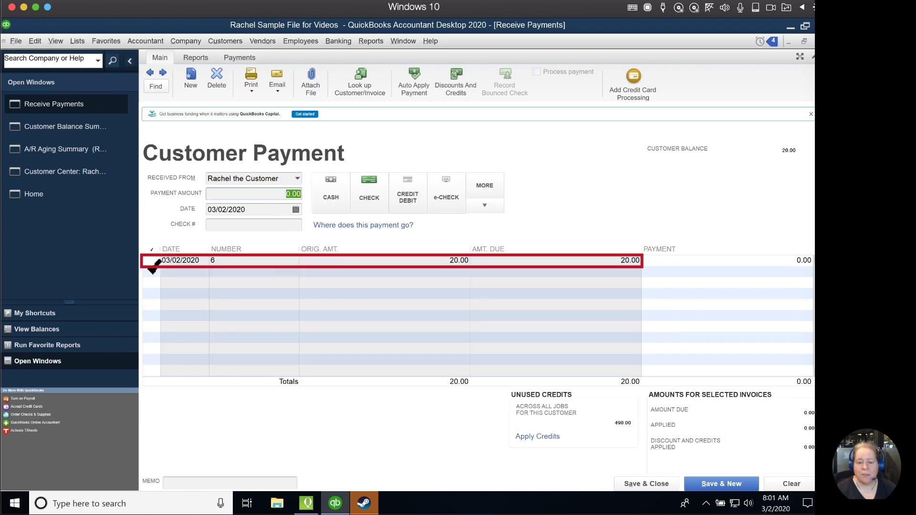
click(151, 263)
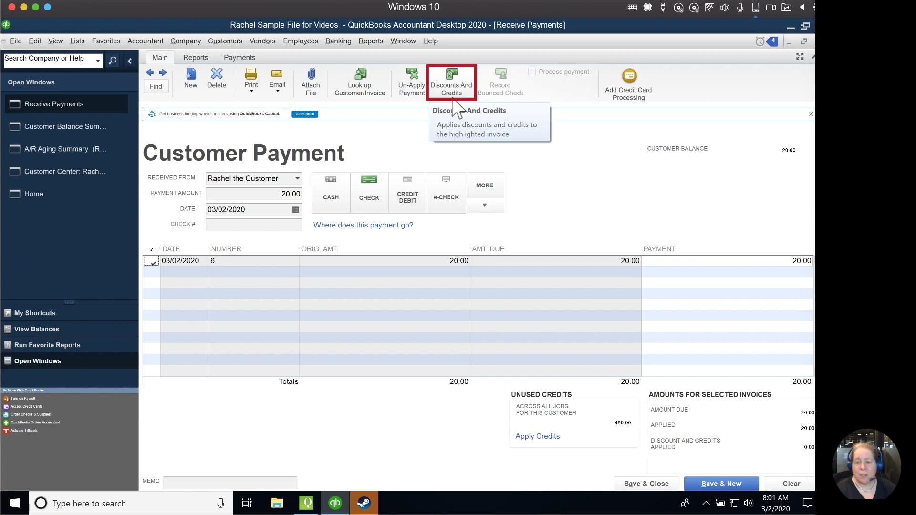
click(451, 94)
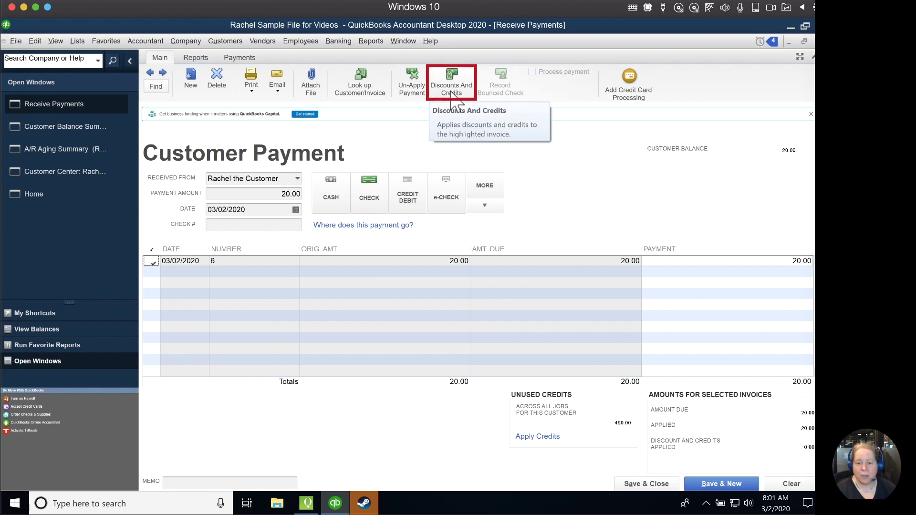
Apply 20.00 of available credit to invoice 6, leaving a 0.00 payment amount.
click(451, 91)
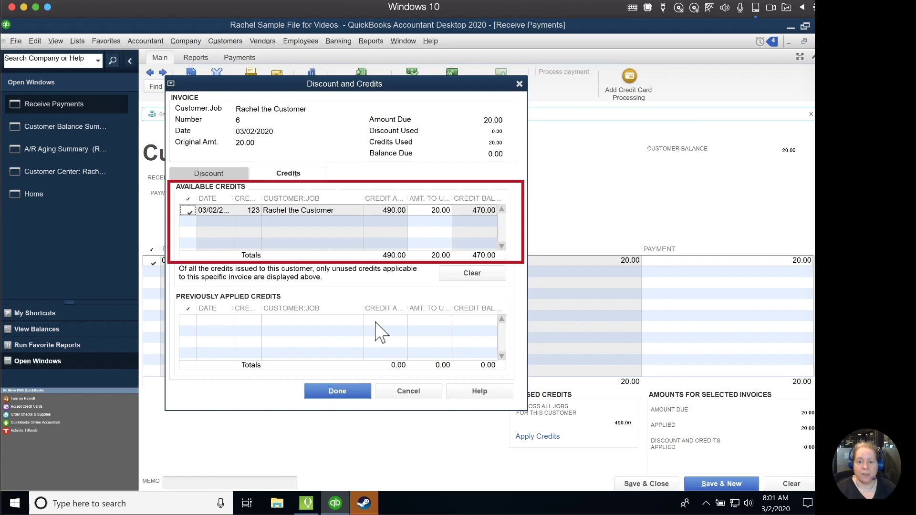
click(337, 391)
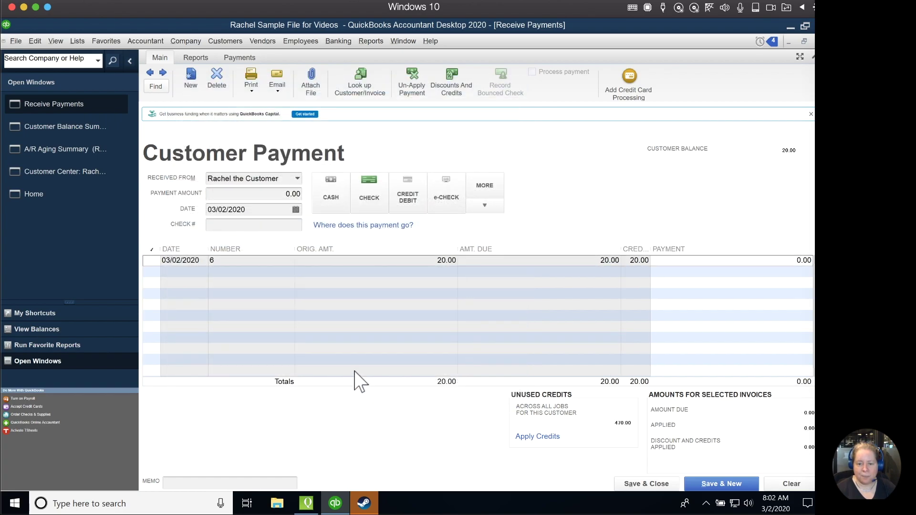
click(271, 192)
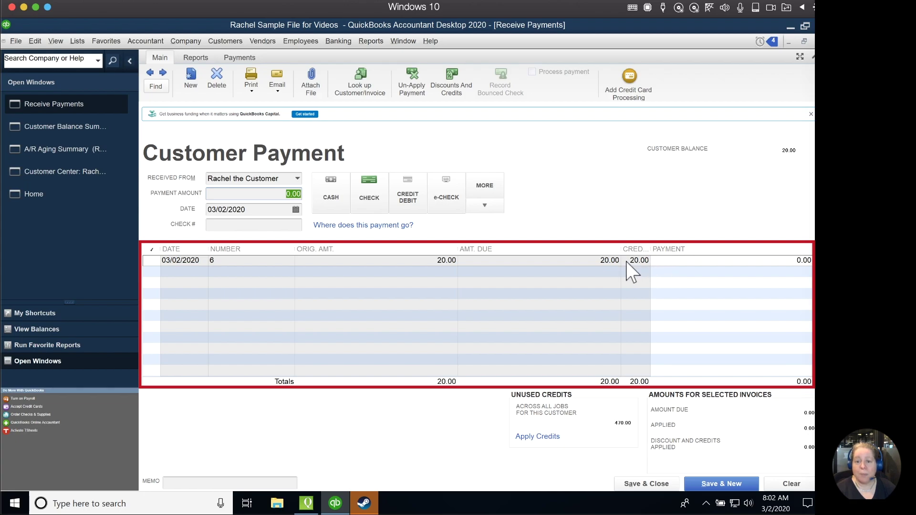
click(708, 265)
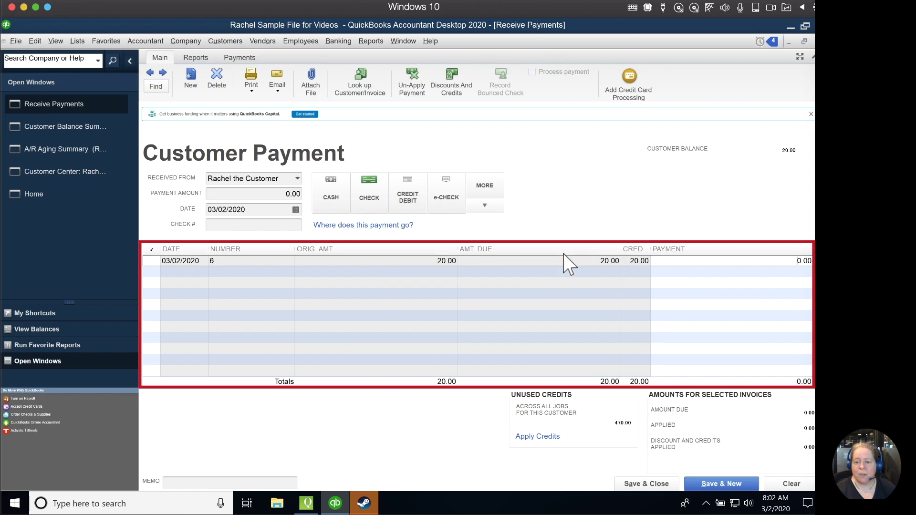
Save the credit-only payment and drill into the -470.00 balance for Customer Balance Detail.
click(646, 484)
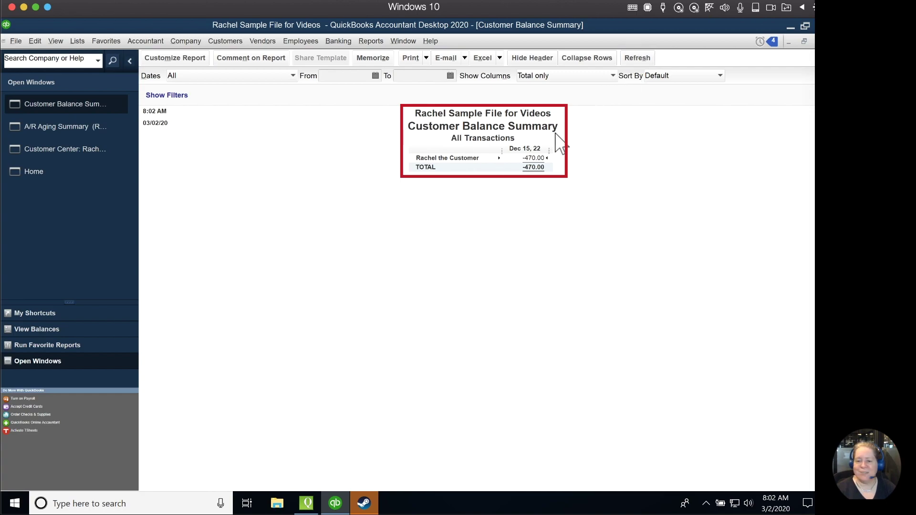
double_click(534, 158)
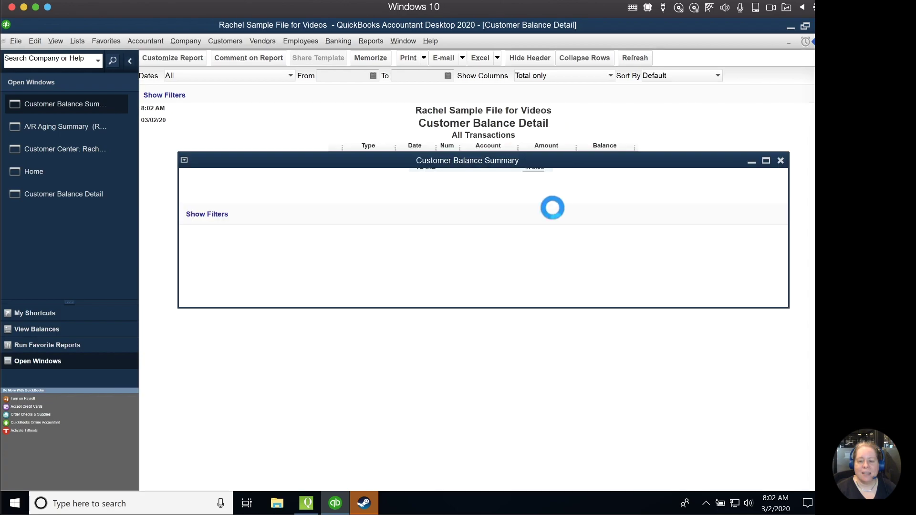